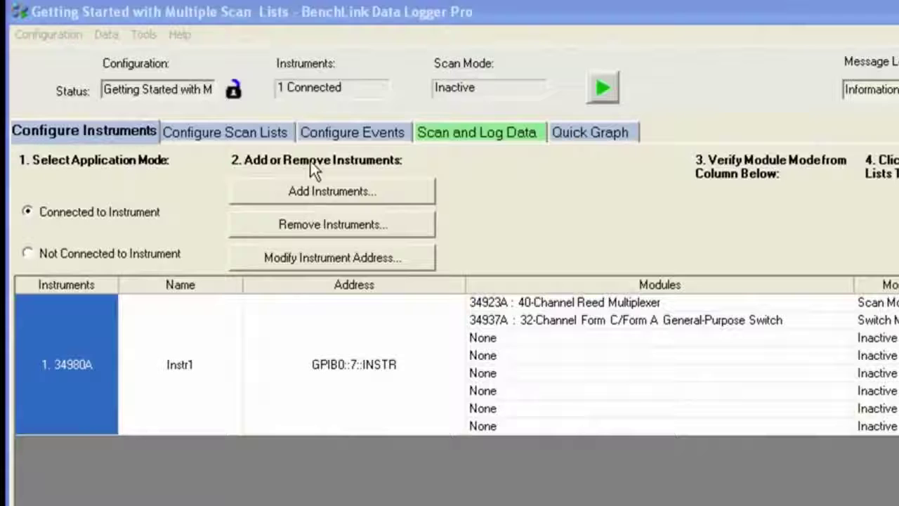
- Review Oven Temp's limit settings, then show Test DUT with Power In through 5VDC Out enabled
left_click(282, 133)
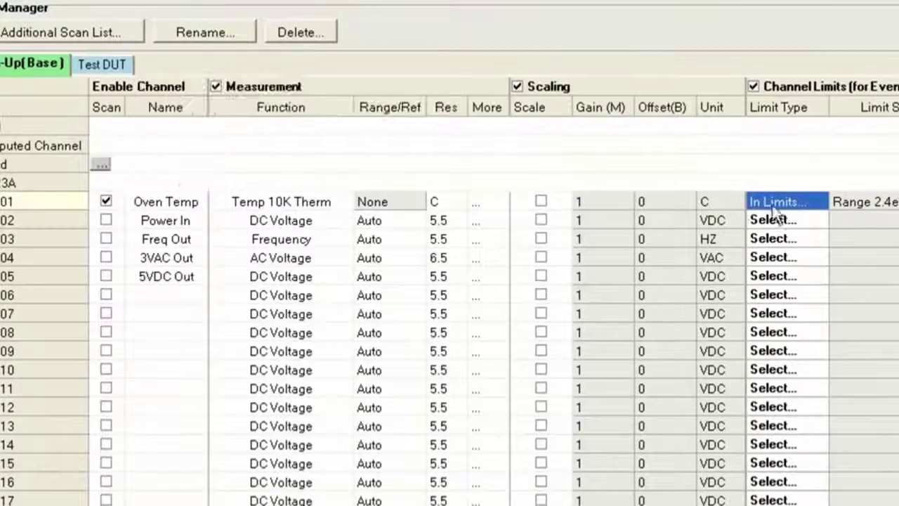
left_click(782, 200)
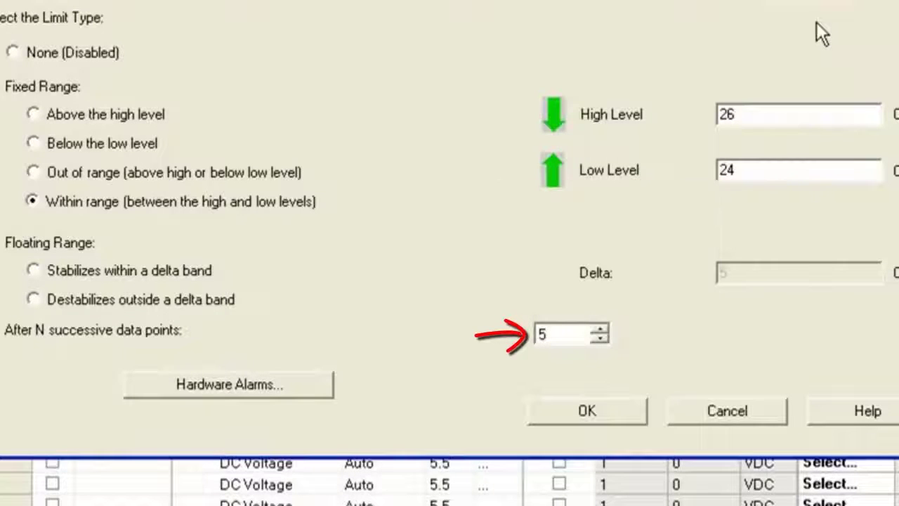
left_click(613, 408)
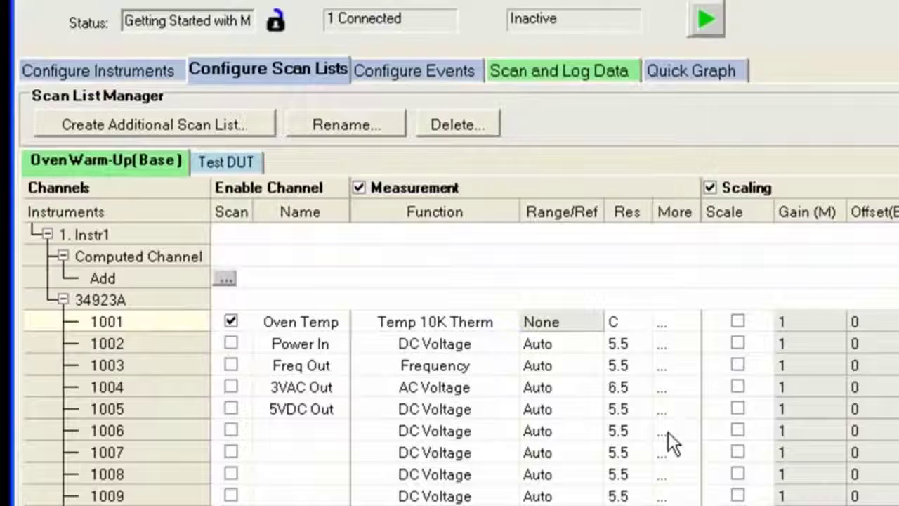
left_click(245, 163)
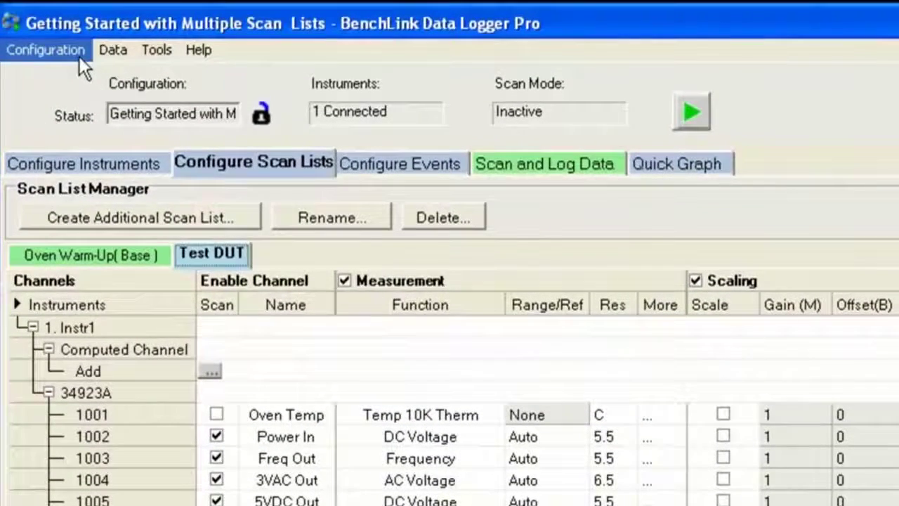
- Open Script Manager from the Configuration menu to view the Close Fixture, Oven On script
left_click(78, 51)
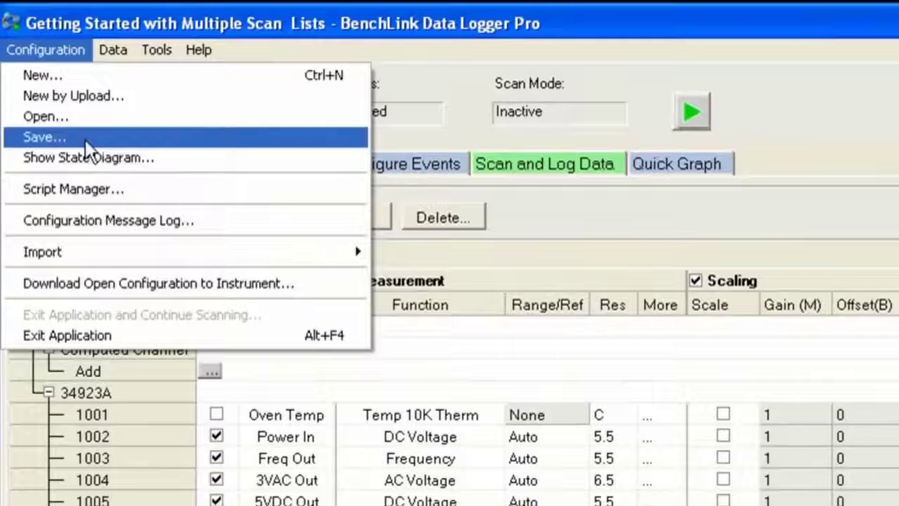
left_click(96, 185)
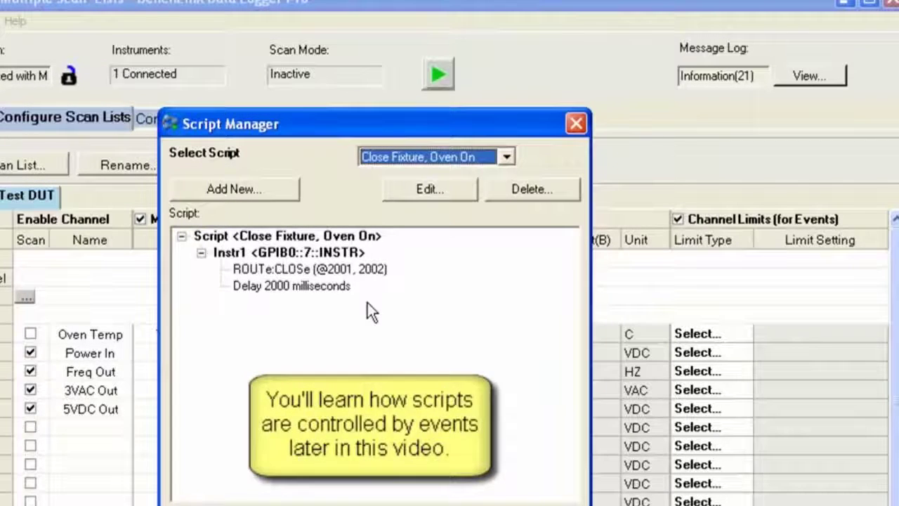
- Start a new script named 'Program Power Supply' for the connected E3631A power supply
left_click(287, 191)
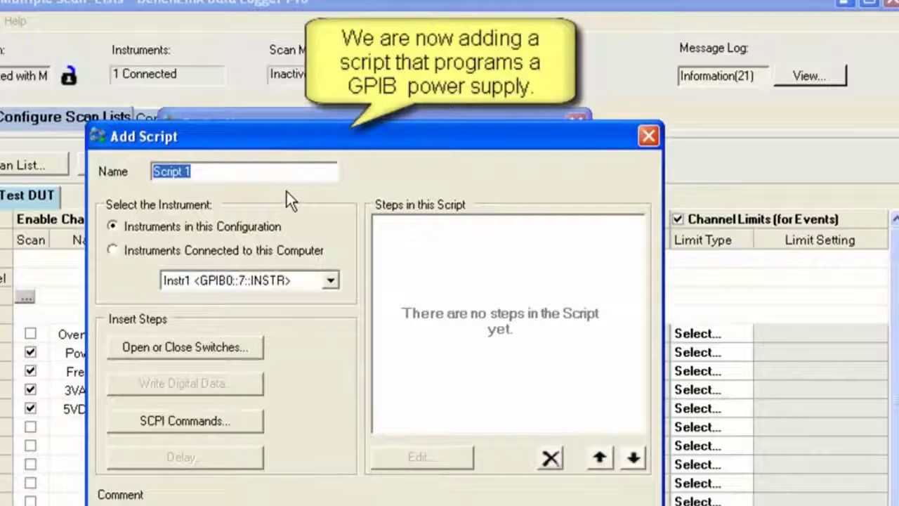
type("Program ")
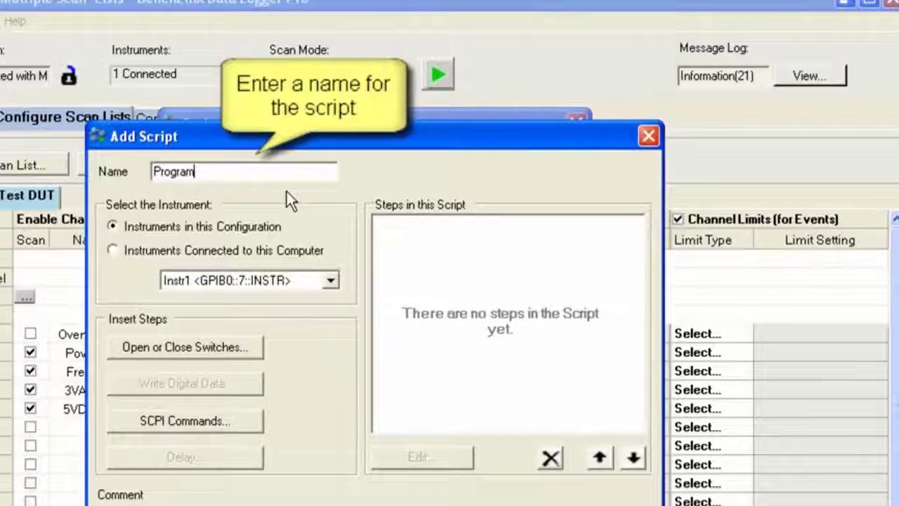
type("Power ")
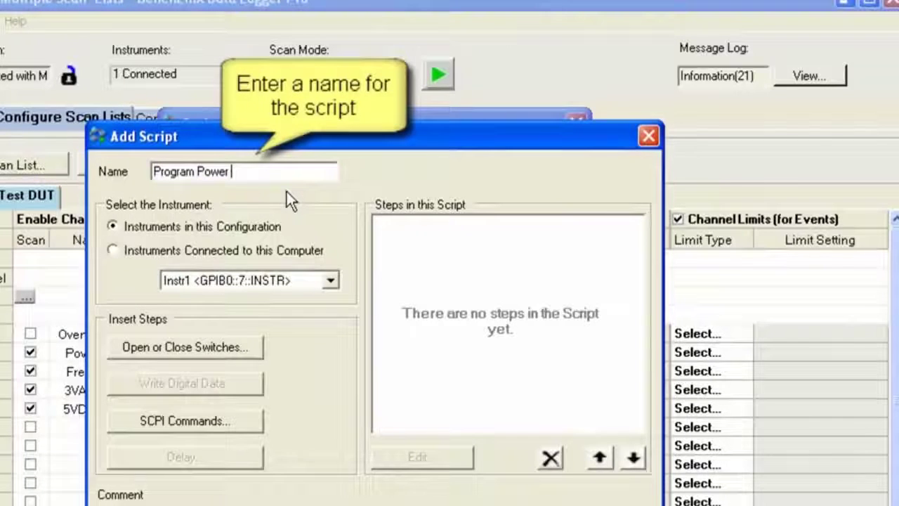
type("Supply")
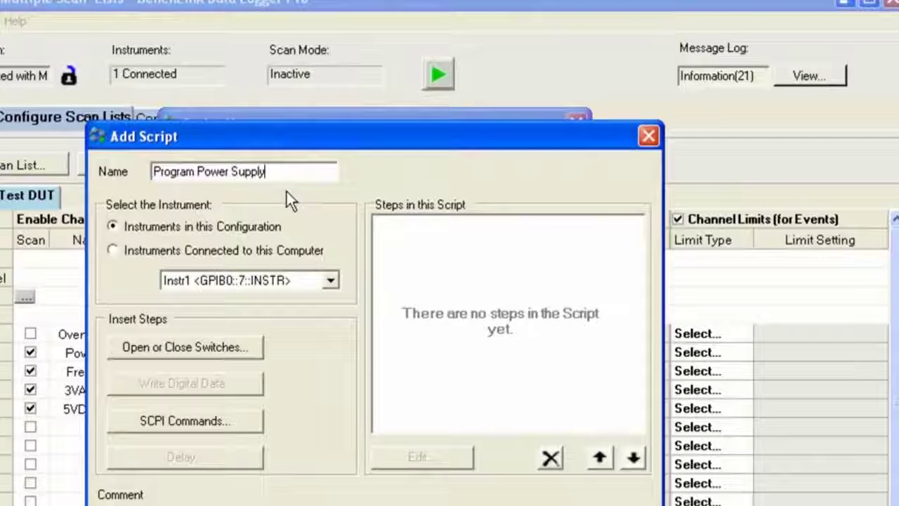
left_click(113, 250)
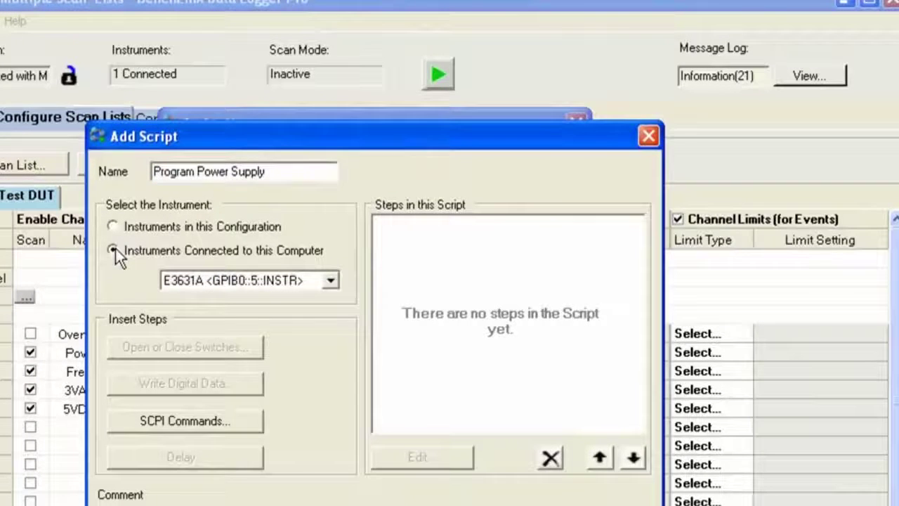
left_click(172, 283)
left_click(173, 294)
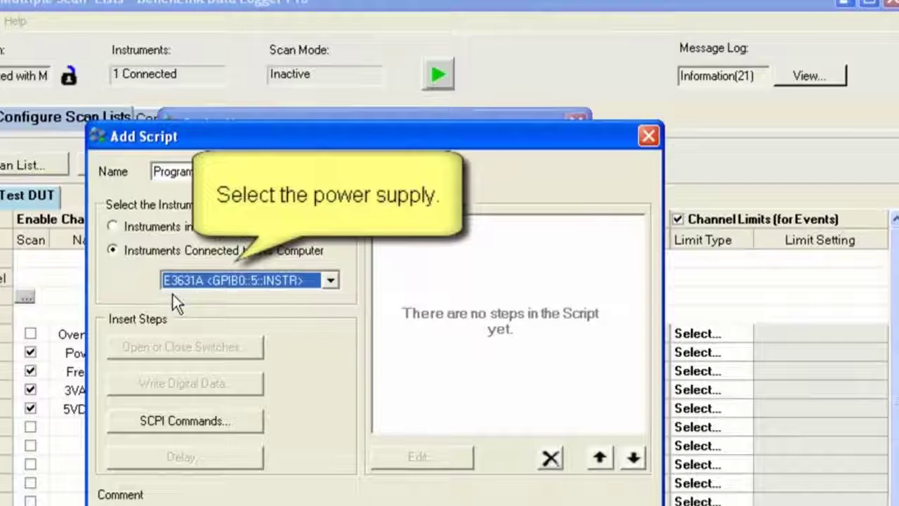
- Add the *RST;*CLS reset and clear-status SCPI command as a script step
left_click(239, 416)
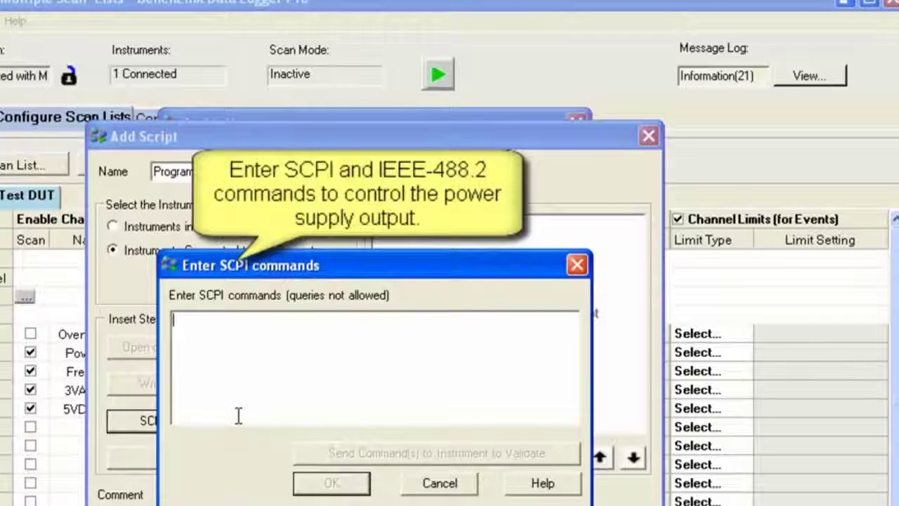
type("1R")
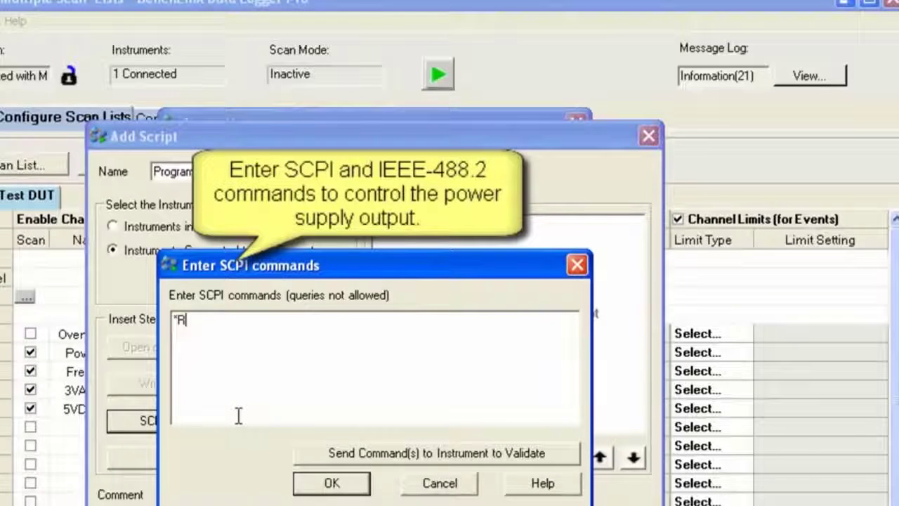
type("ST;")
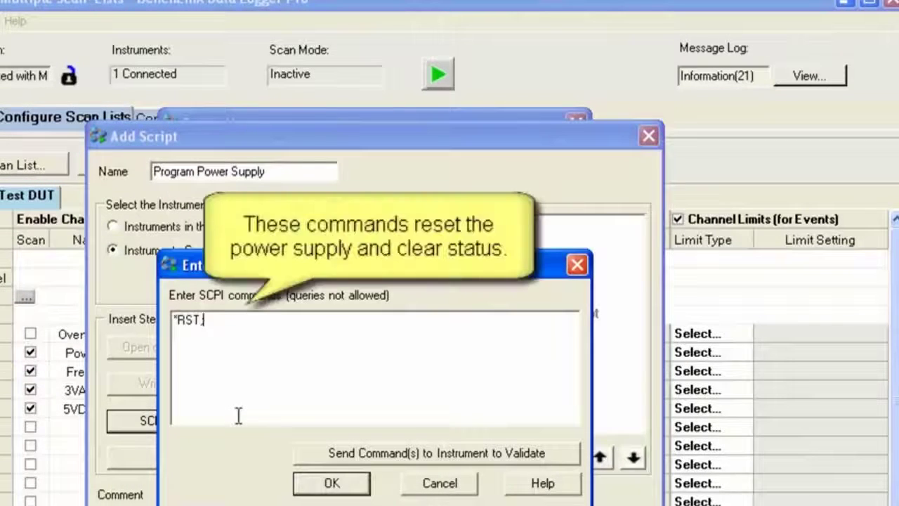
type("*CLS")
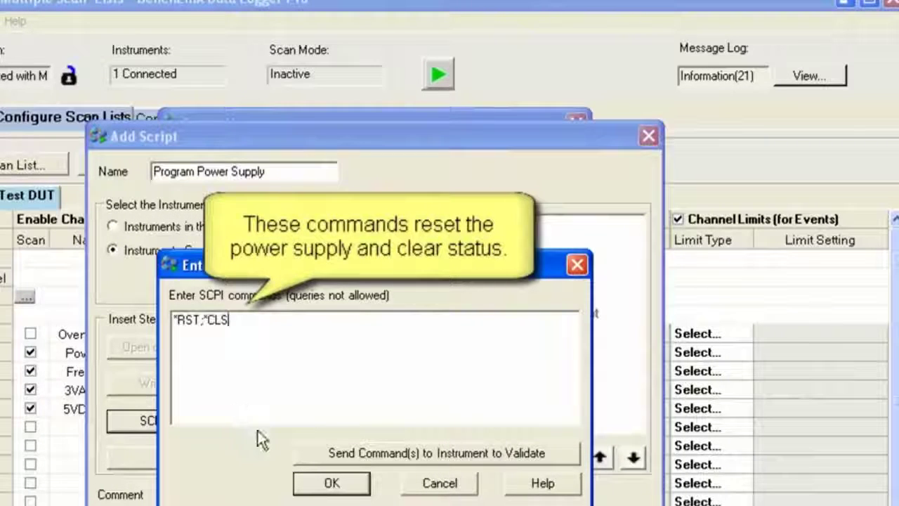
left_click(325, 486)
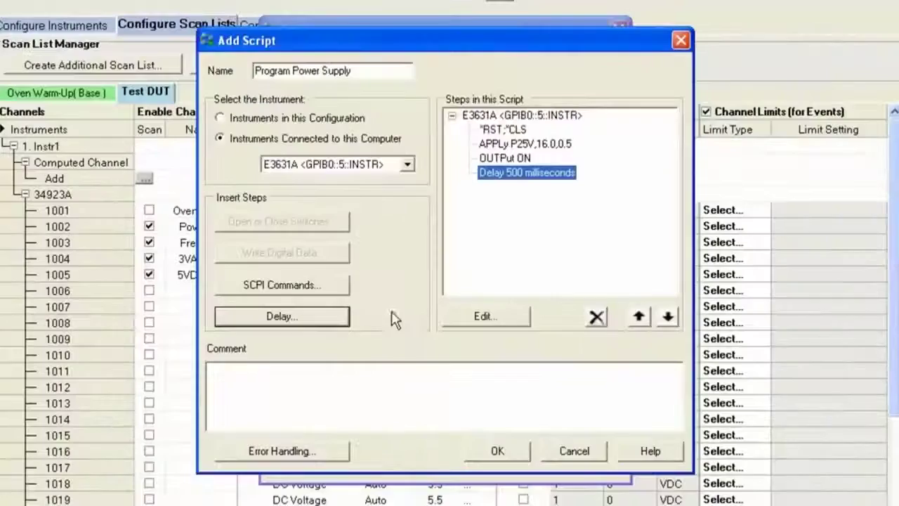
- Save the Program Power Supply script, run it with 0 errors, and close Script Manager
left_click(511, 454)
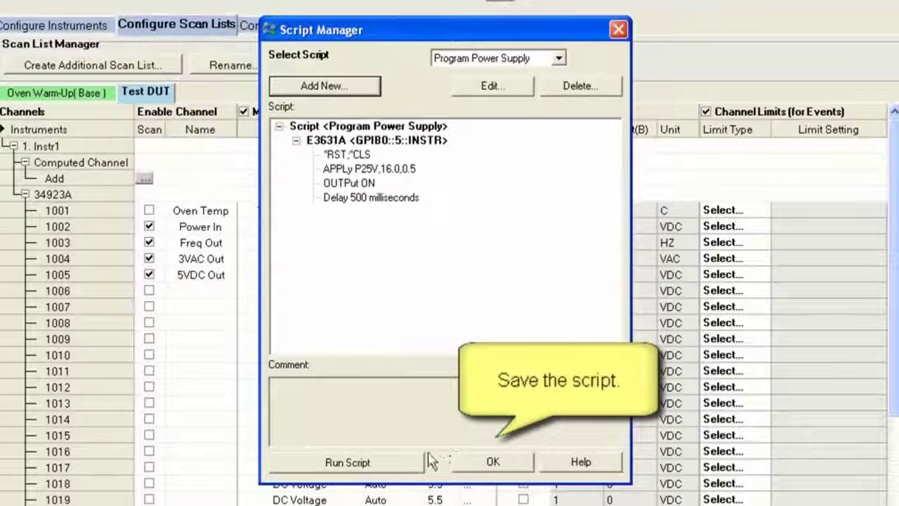
left_click(396, 465)
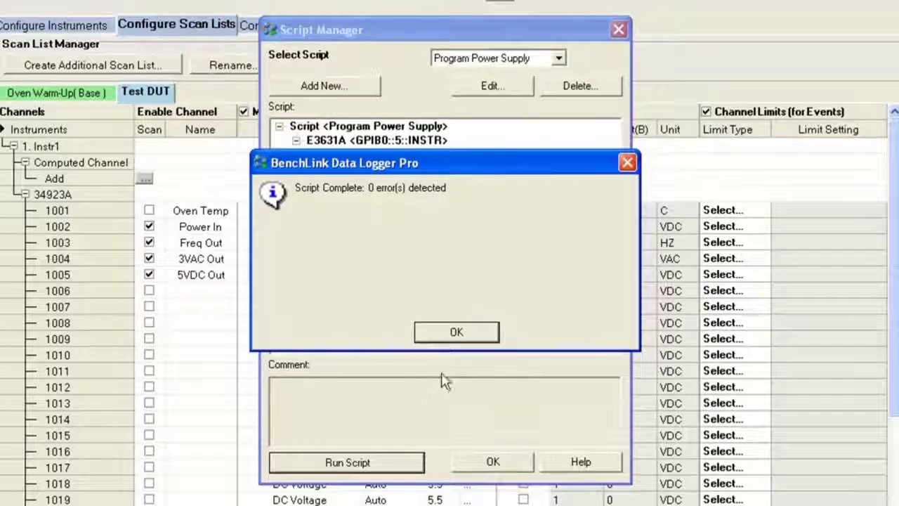
left_click(456, 334)
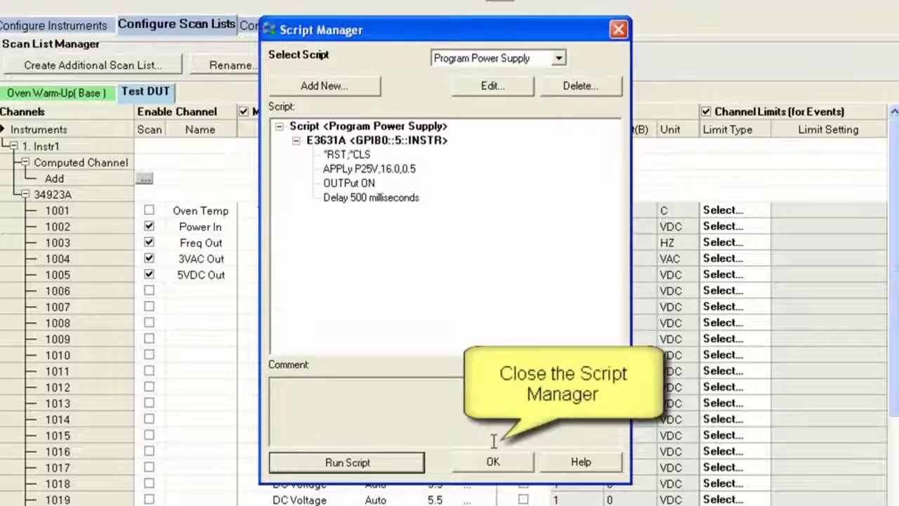
left_click(497, 462)
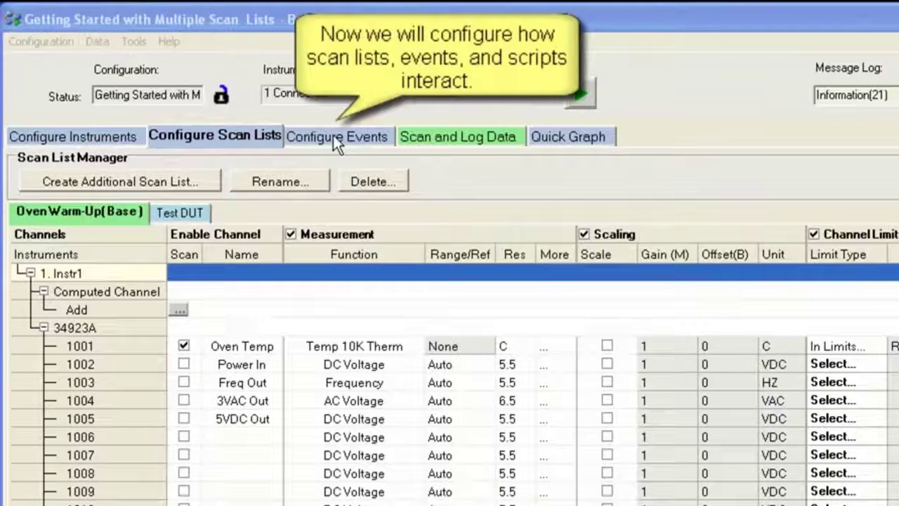
- Make the Oven Warm-Up scan-start event run the Close Fixture, Oven On script
left_click(332, 135)
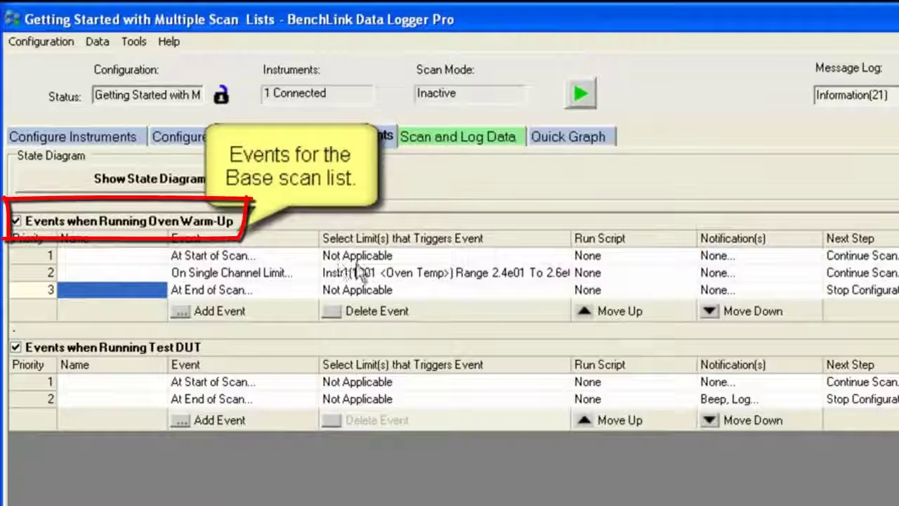
left_click(665, 257)
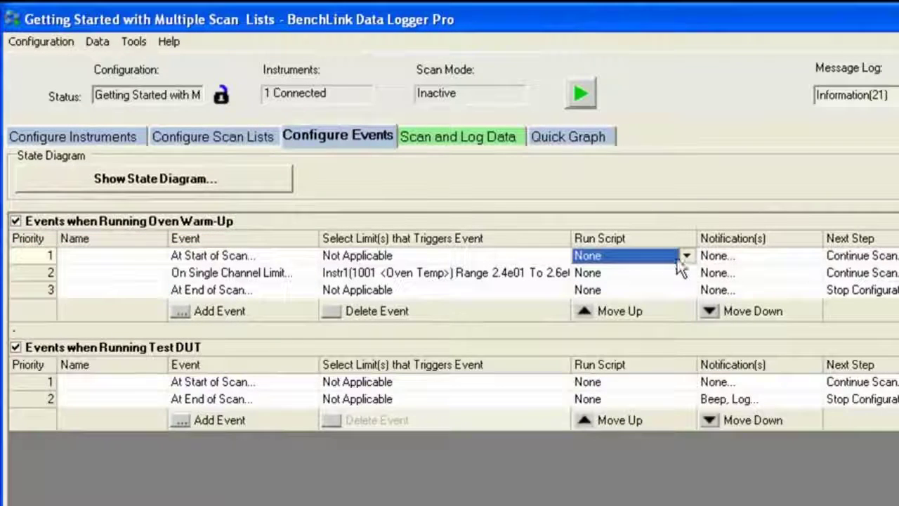
left_click(687, 257)
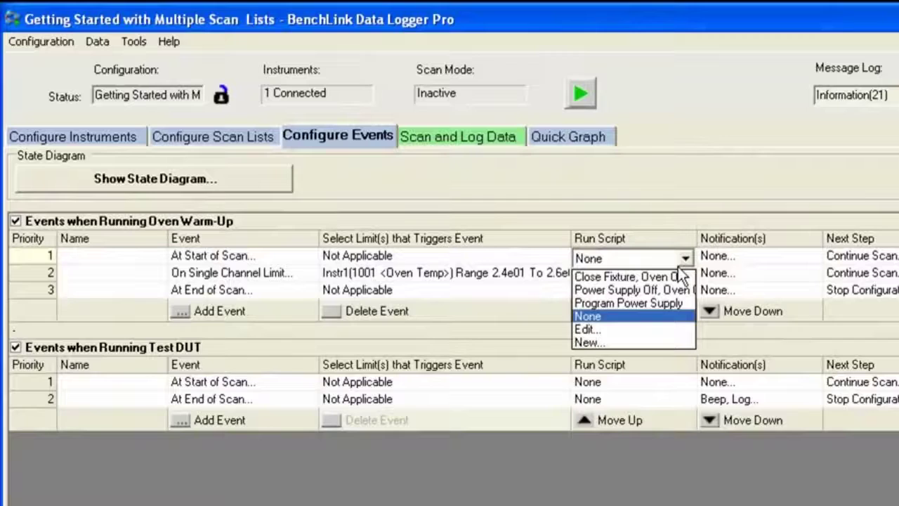
left_click(674, 276)
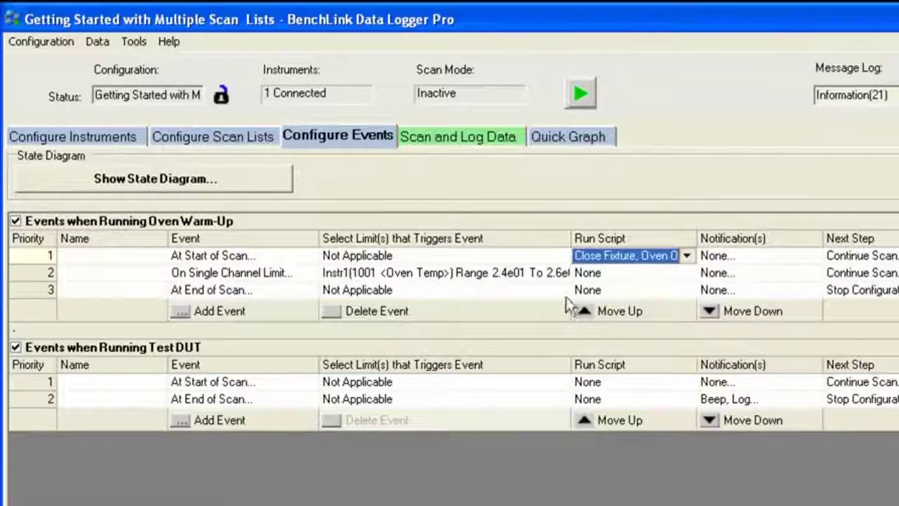
- Have the Oven Temp limit event run Program Power Supply, then stop and start Test DUT
left_click(634, 274)
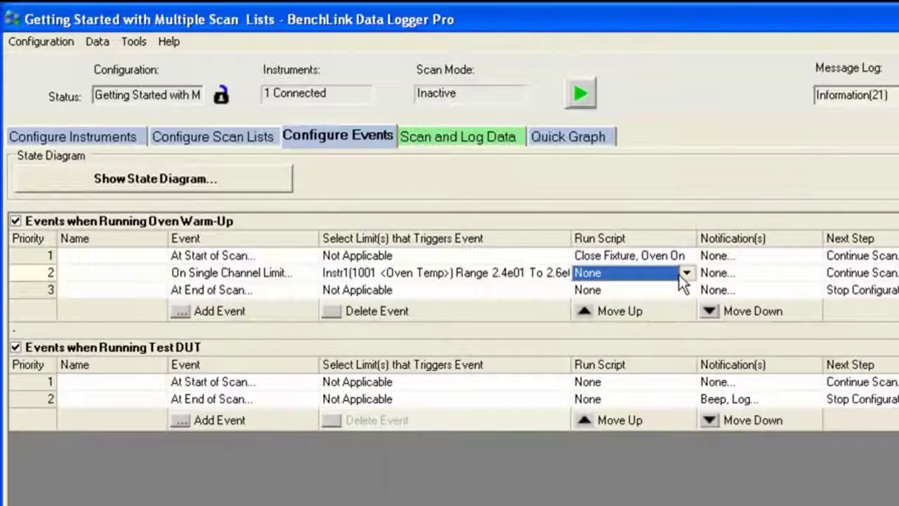
left_click(686, 273)
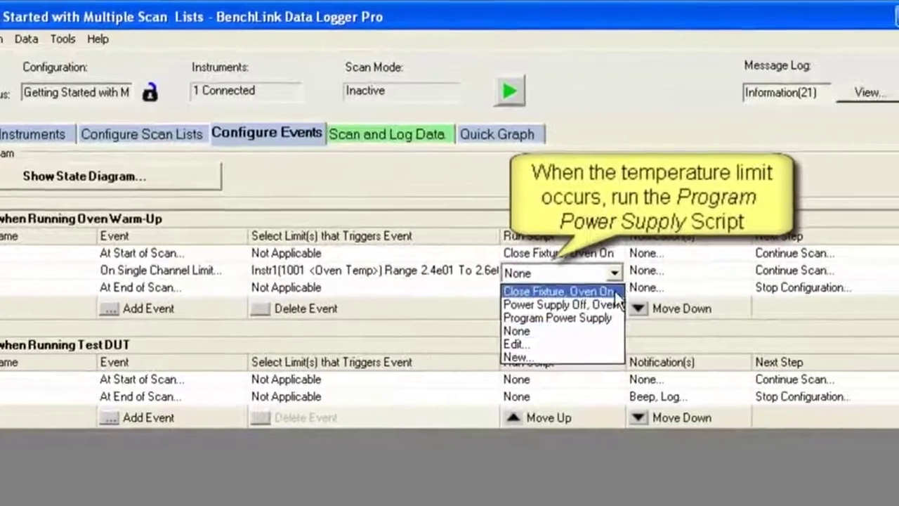
left_click(597, 318)
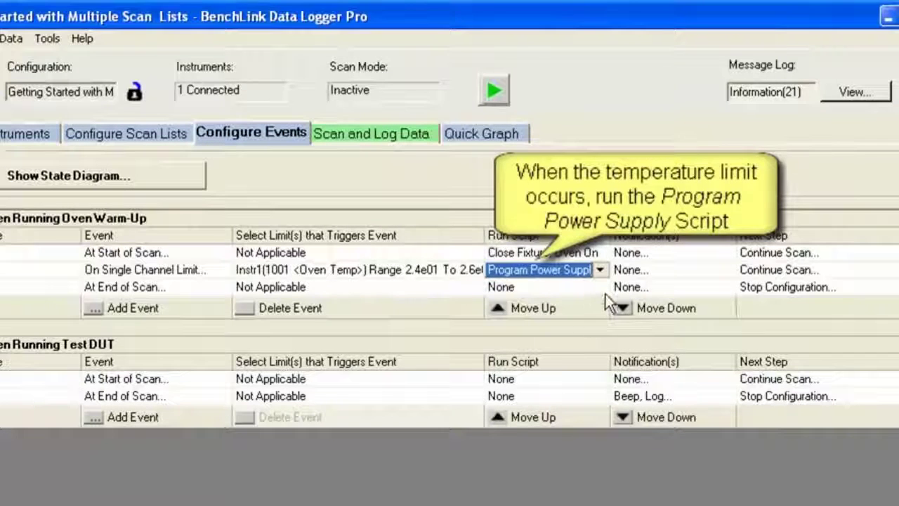
left_click(775, 274)
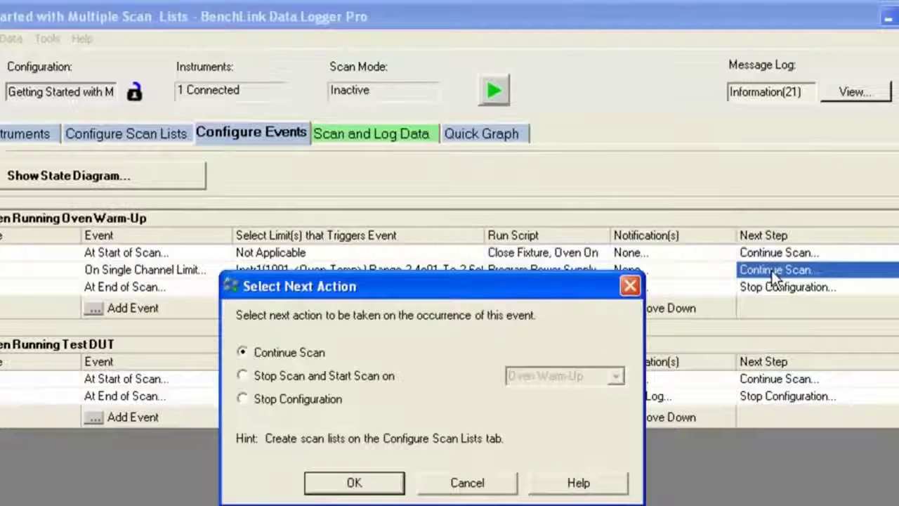
left_click(374, 376)
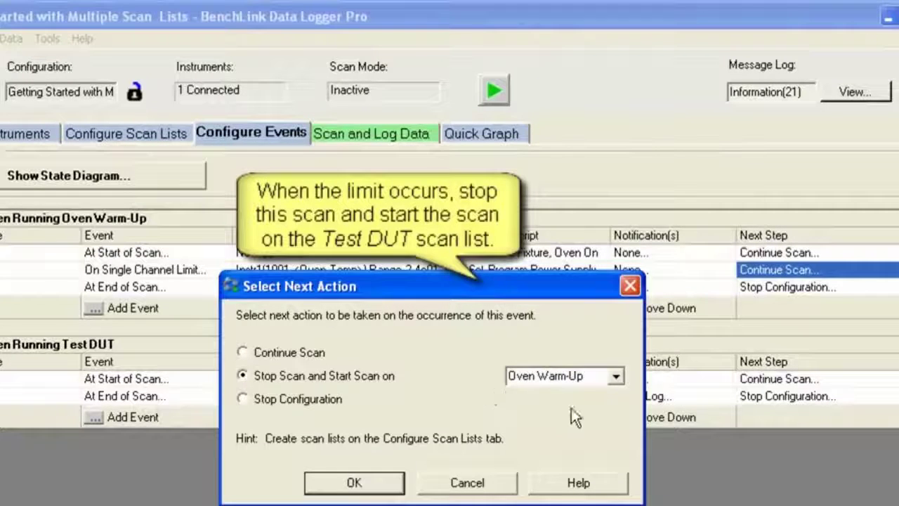
left_click(616, 378)
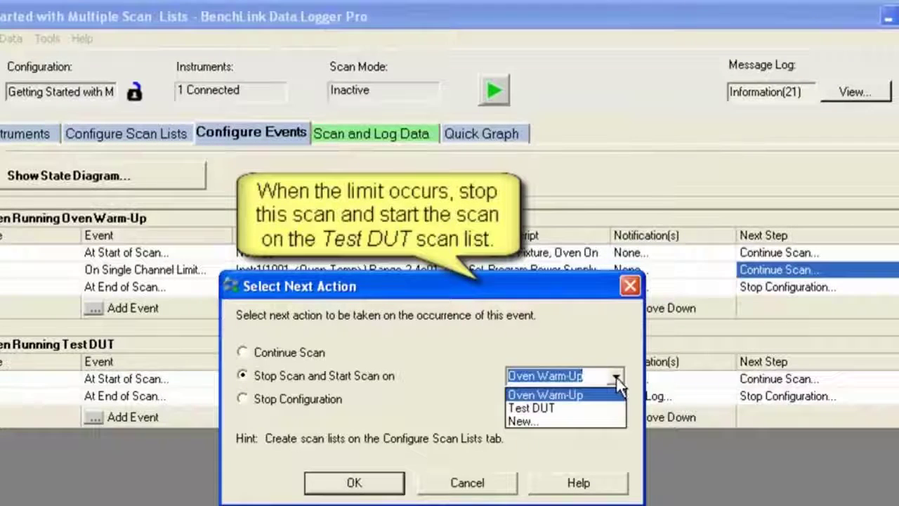
left_click(580, 409)
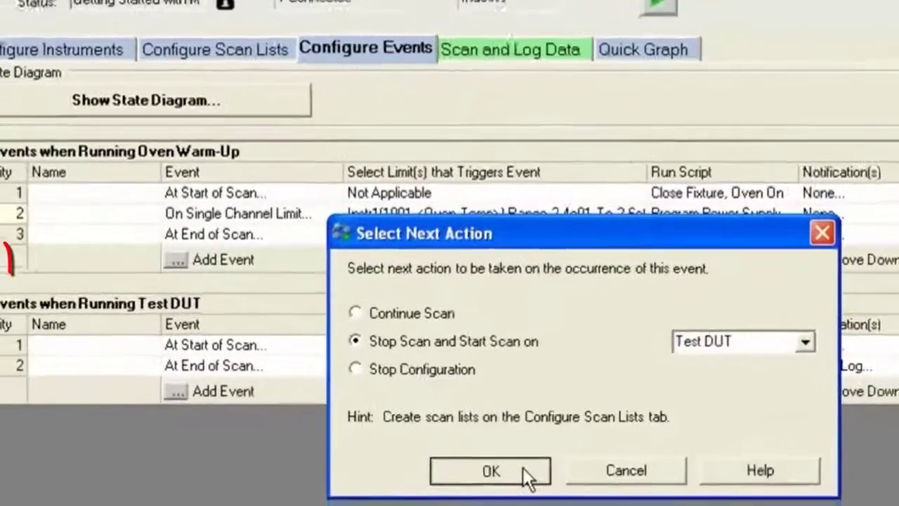
left_click(384, 487)
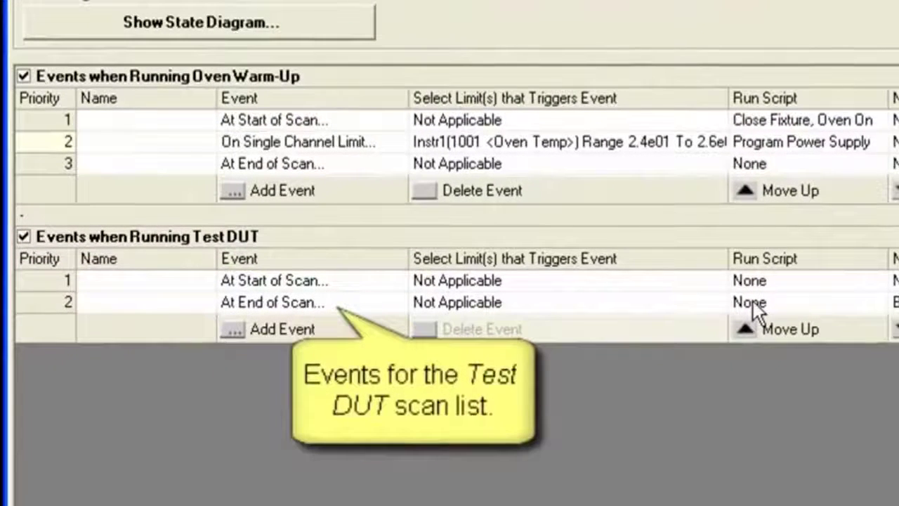
- Make Test DUT's end-of-scan event run Power Supply Off with Beep and Log notifications
left_click(829, 336)
left_click(870, 302)
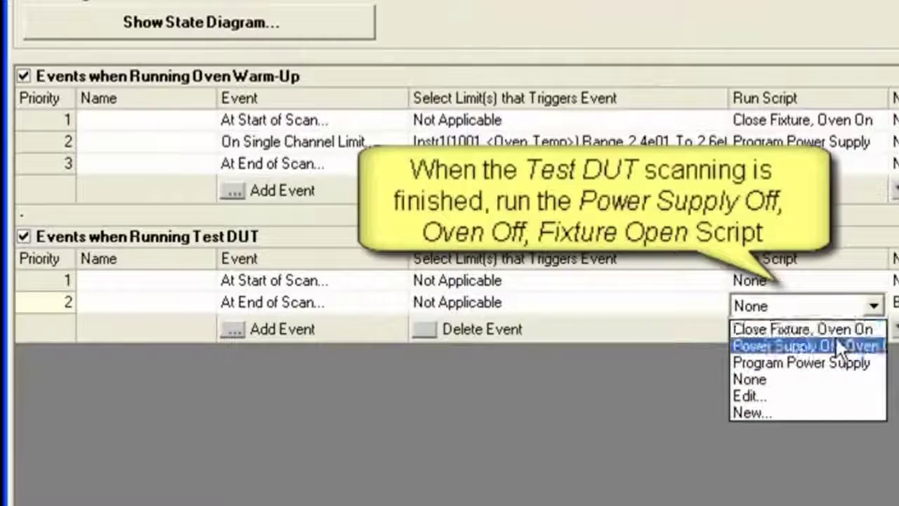
left_click(835, 342)
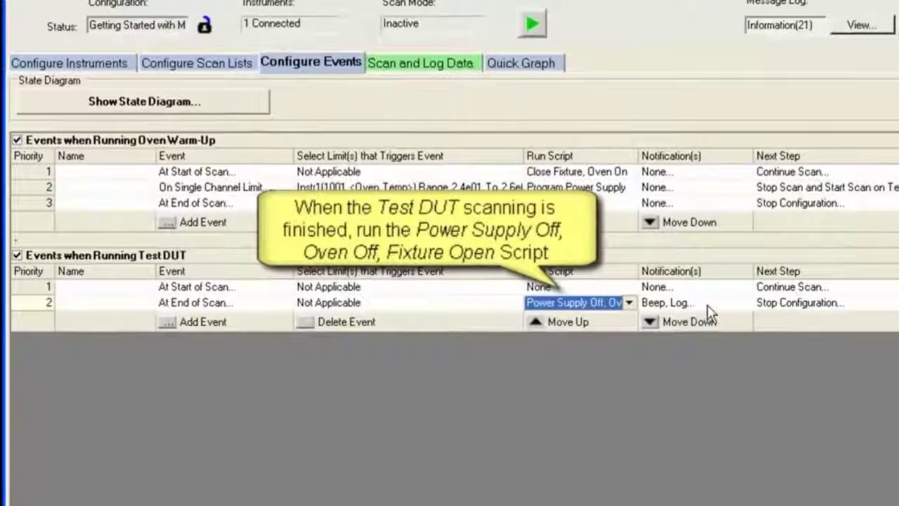
left_click(780, 303)
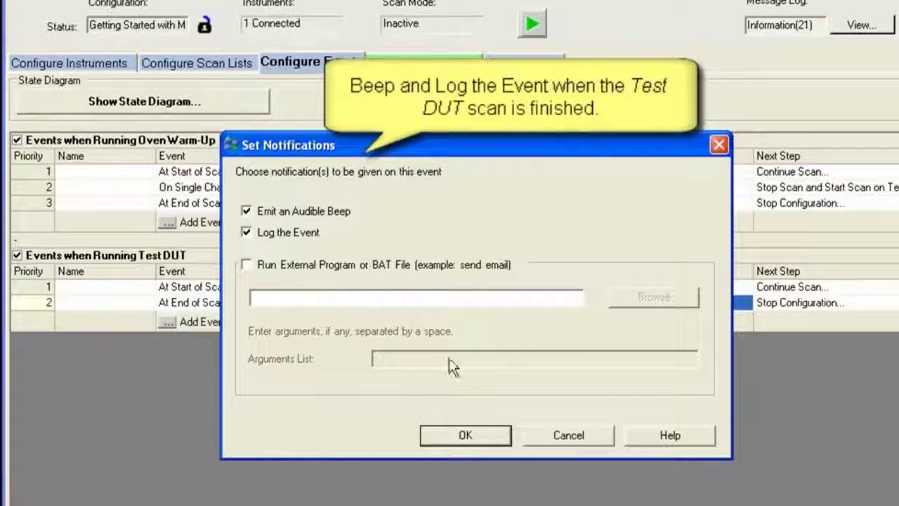
left_click(495, 432)
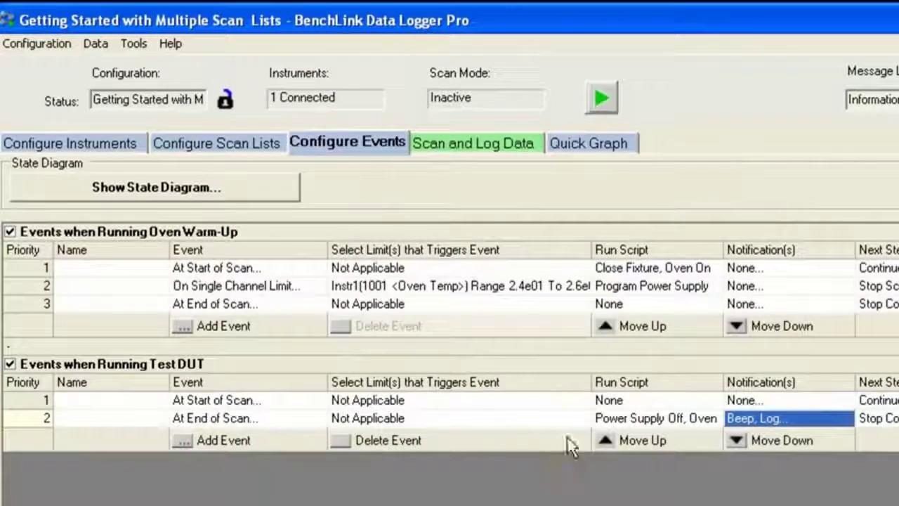
- Review Oven Warm-Up and Test DUT scan settings (every 2 s, 8 scans), then show Quick Graph
left_click(492, 143)
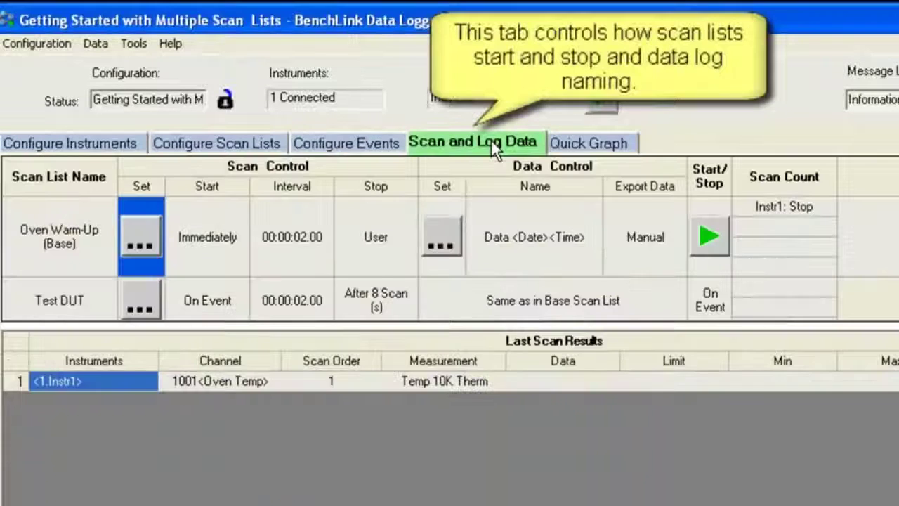
left_click(137, 219)
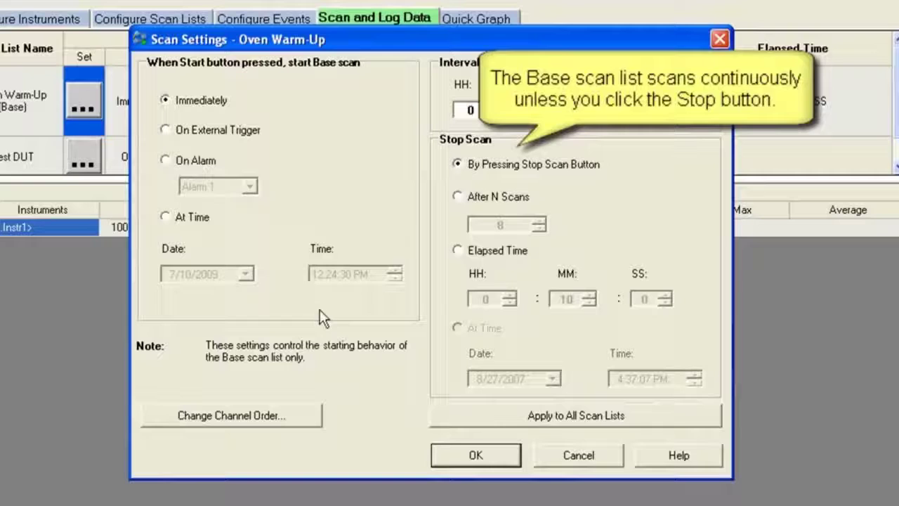
left_click(474, 454)
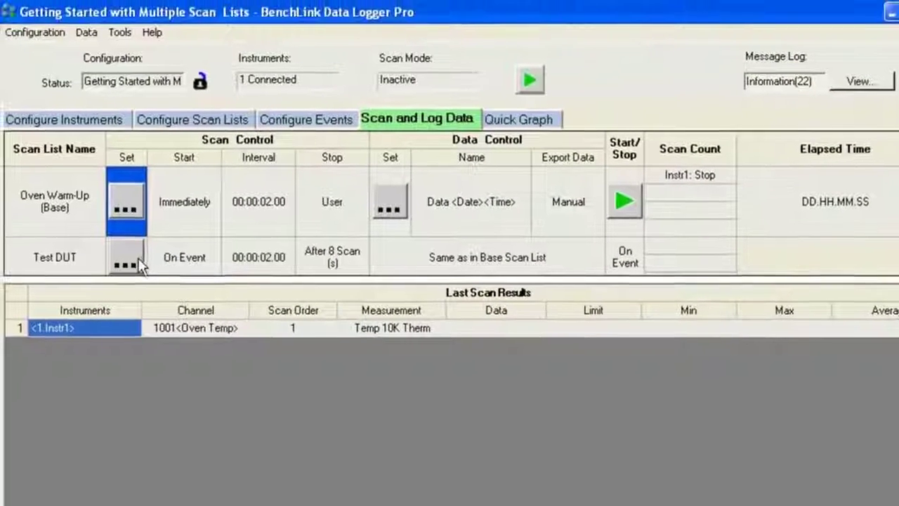
left_click(132, 255)
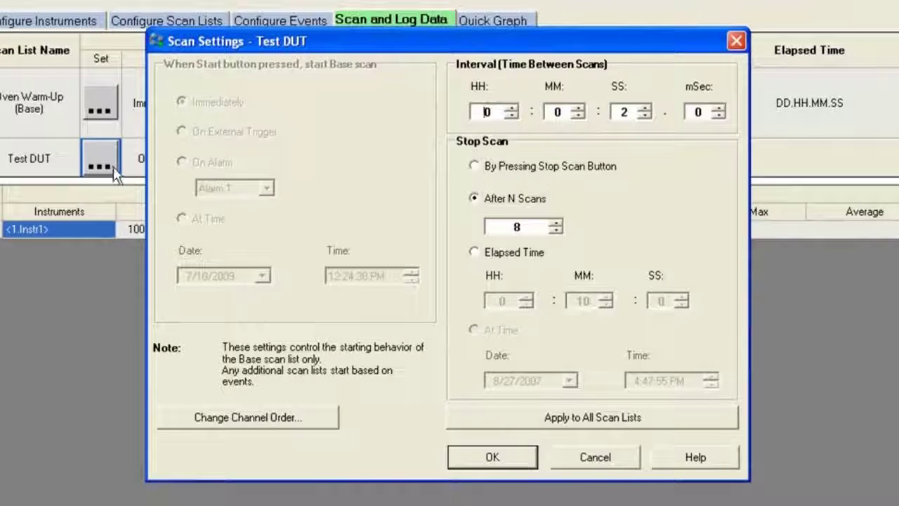
left_click(470, 461)
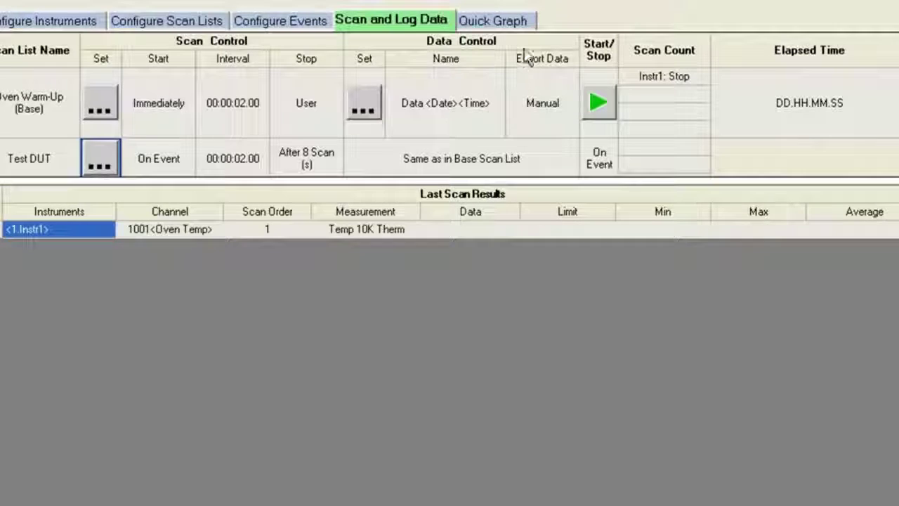
left_click(523, 26)
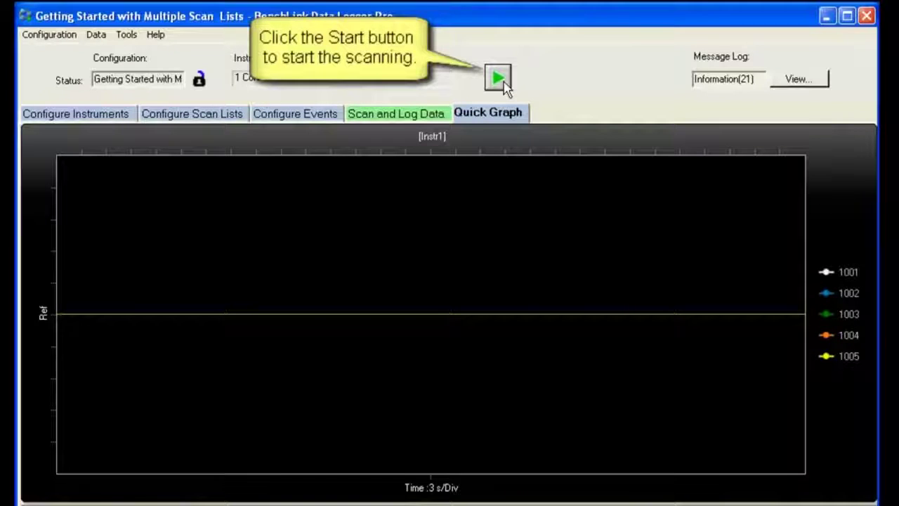
- Start the scan and let Oven Warm-Up and Test DUT run to completion after 19 scans
left_click(504, 83)
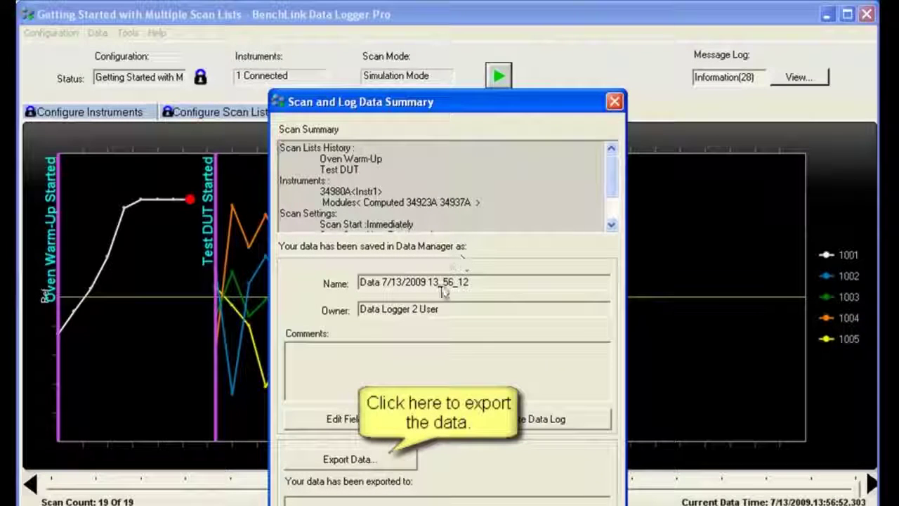
- Export the logged data comma-separated to C:\Documents and Settings, then close the export and summary dialogs
left_click(363, 462)
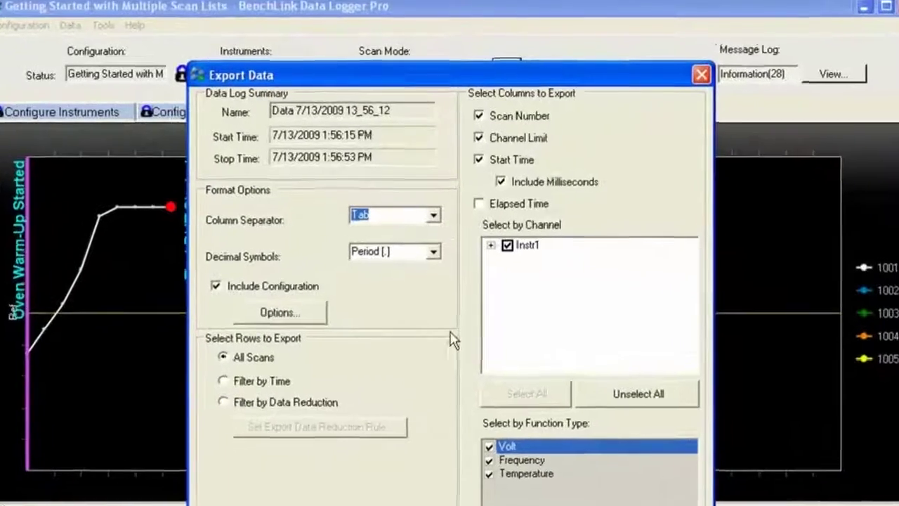
left_click(433, 215)
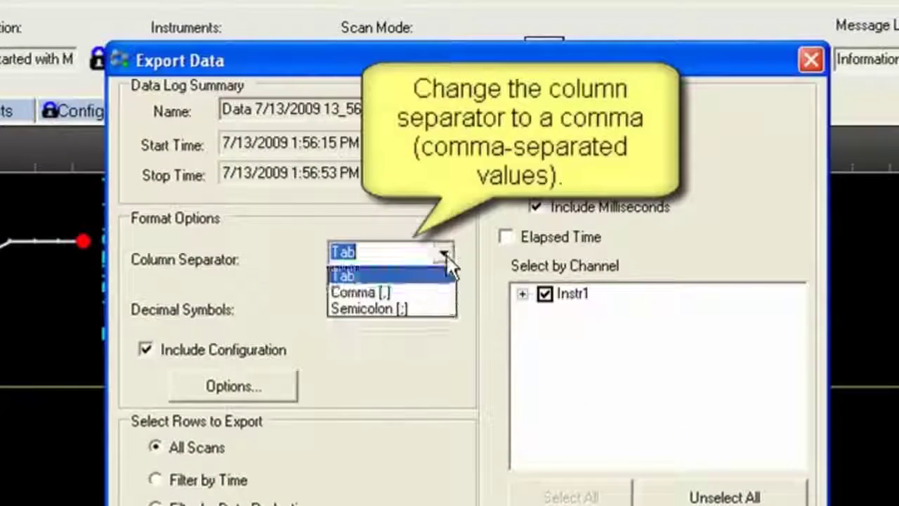
left_click(424, 288)
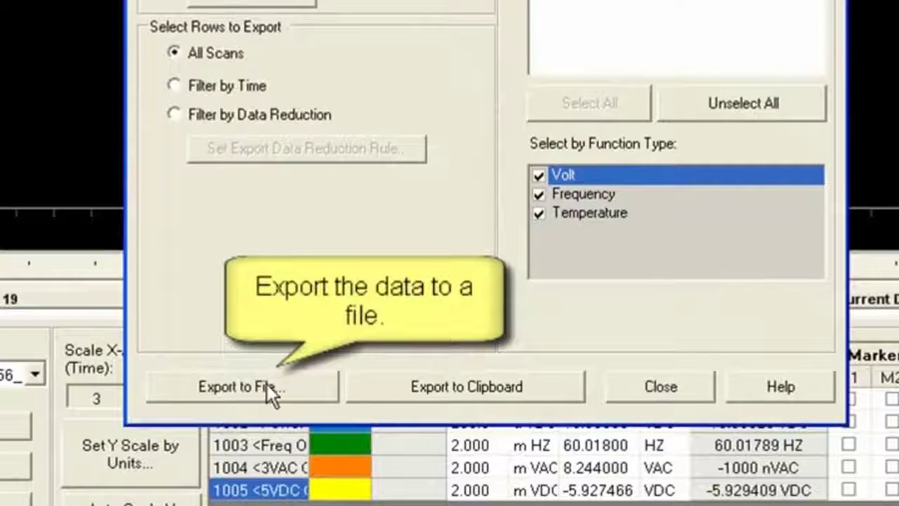
left_click(267, 385)
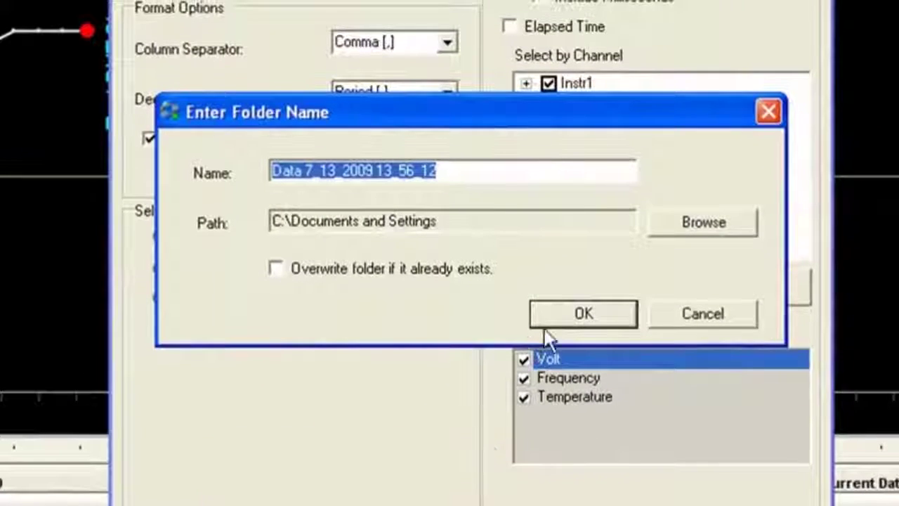
left_click(572, 313)
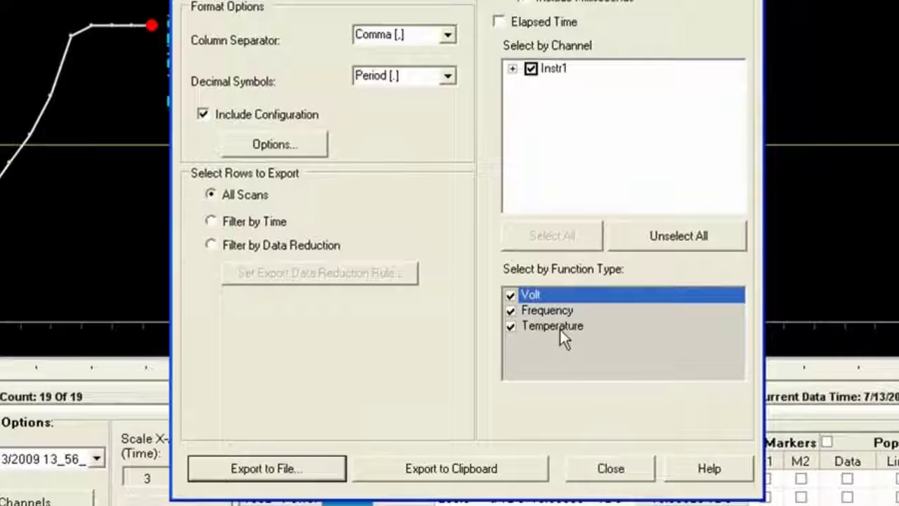
left_click(594, 467)
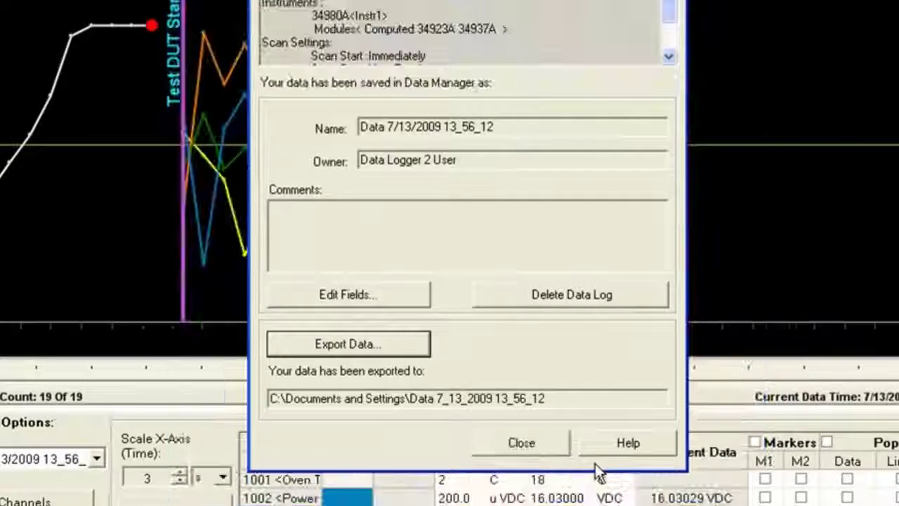
left_click(536, 445)
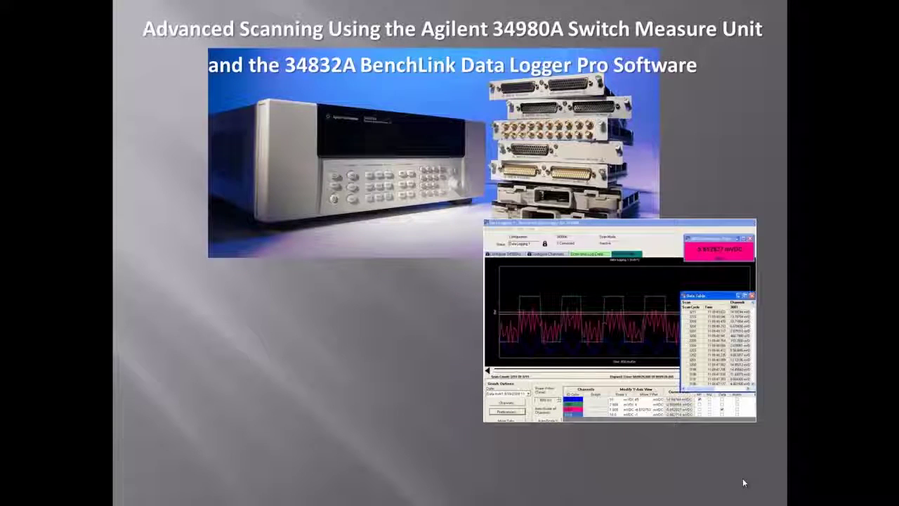
- Reveal the bullets Use Multiple Scan Lists, Set Limits, Create Scripts and Use Events to Run Scripts
left_click(742, 478)
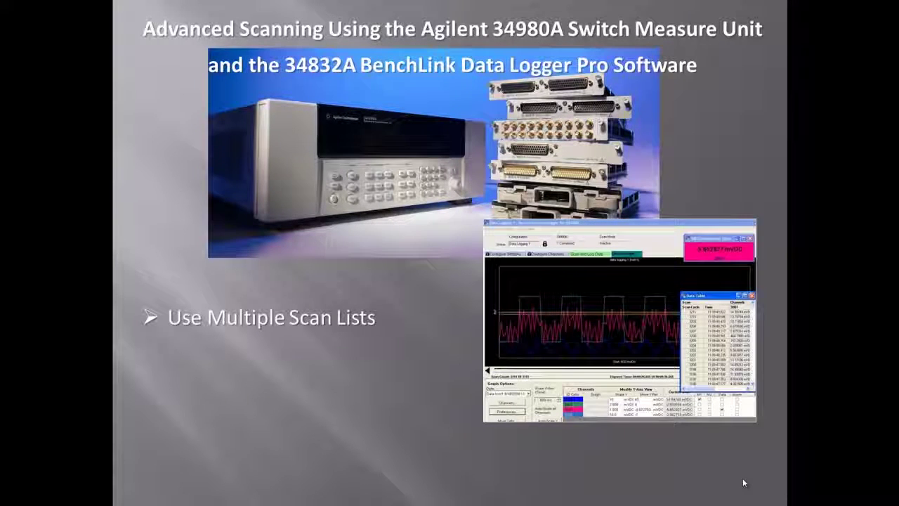
left_click(742, 480)
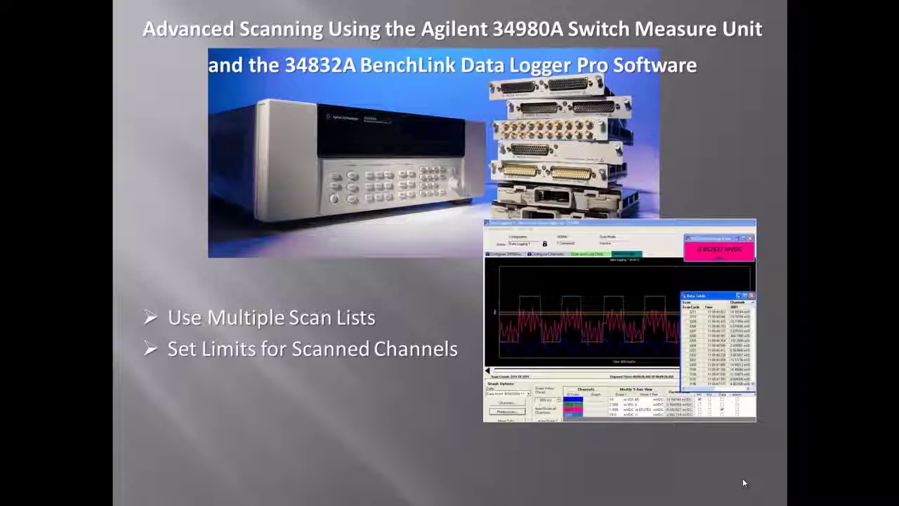
left_click(742, 483)
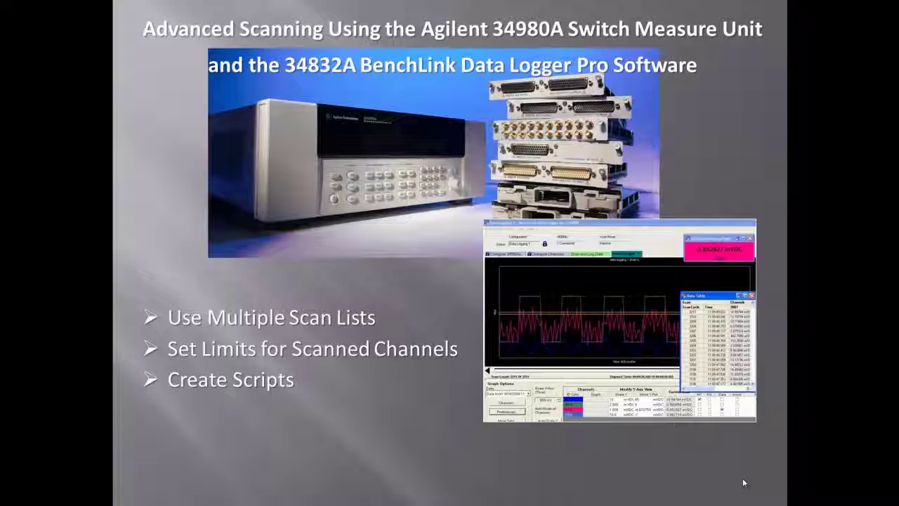
left_click(742, 482)
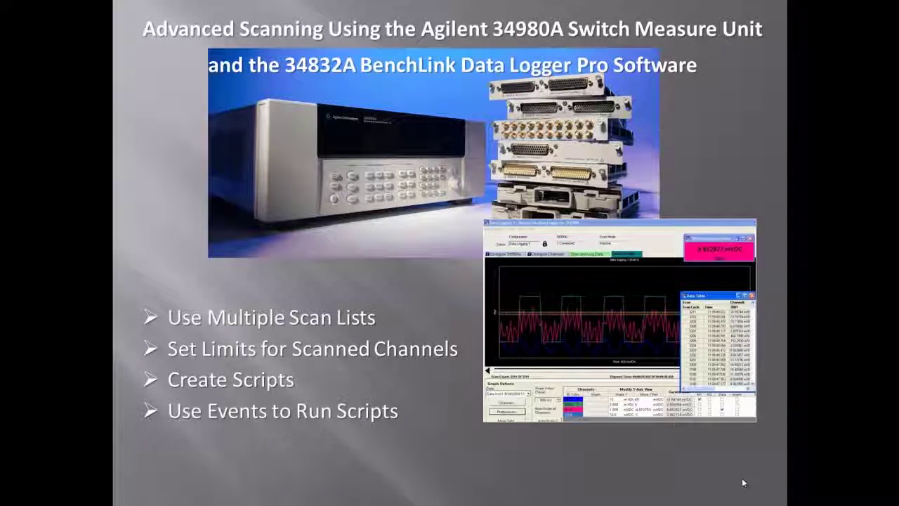